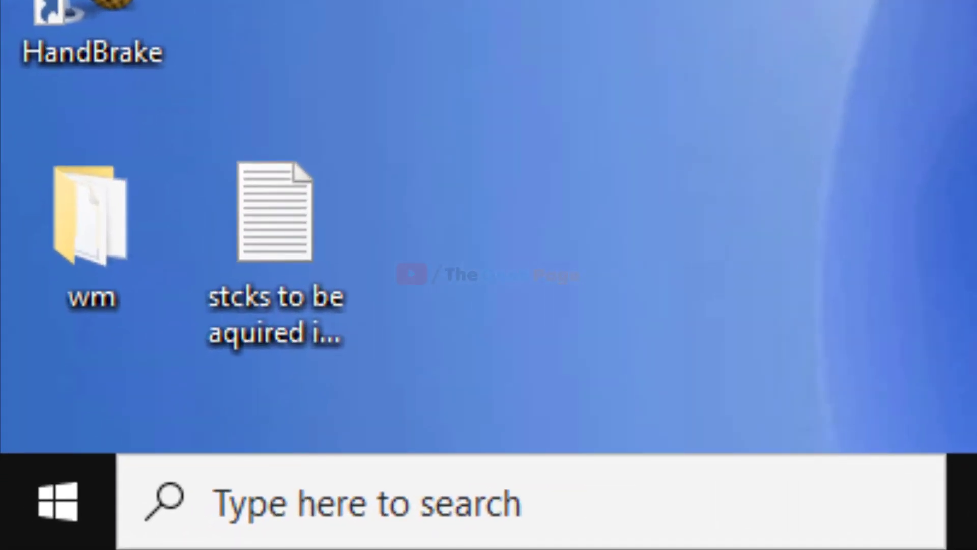
# Search Windows for regedit to find Registry Editor
pyautogui.click(567, 535)
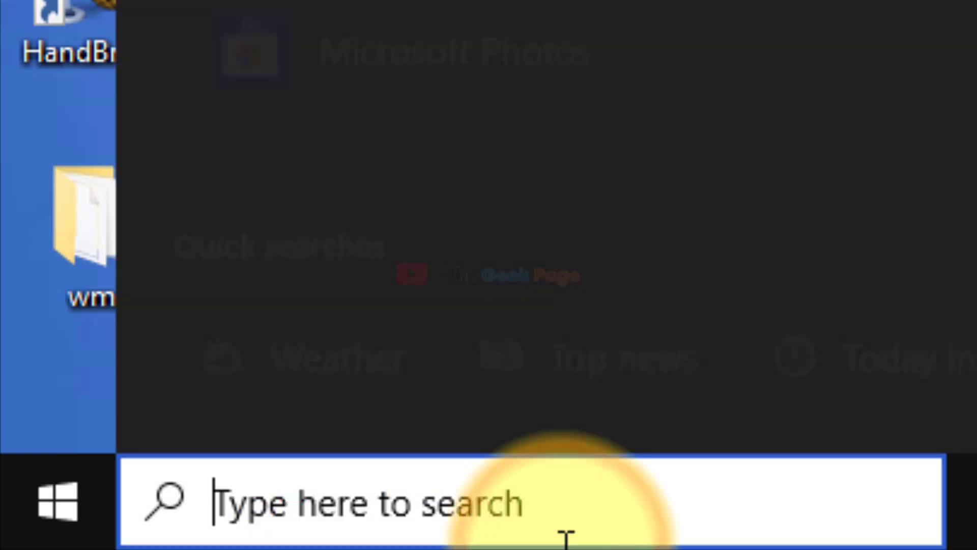
pyautogui.write('reged')
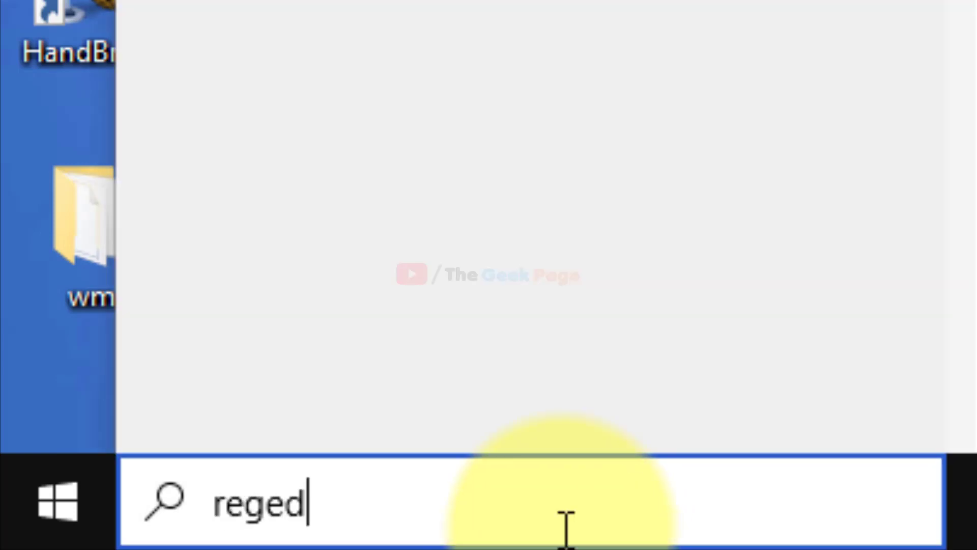
pyautogui.write('it')
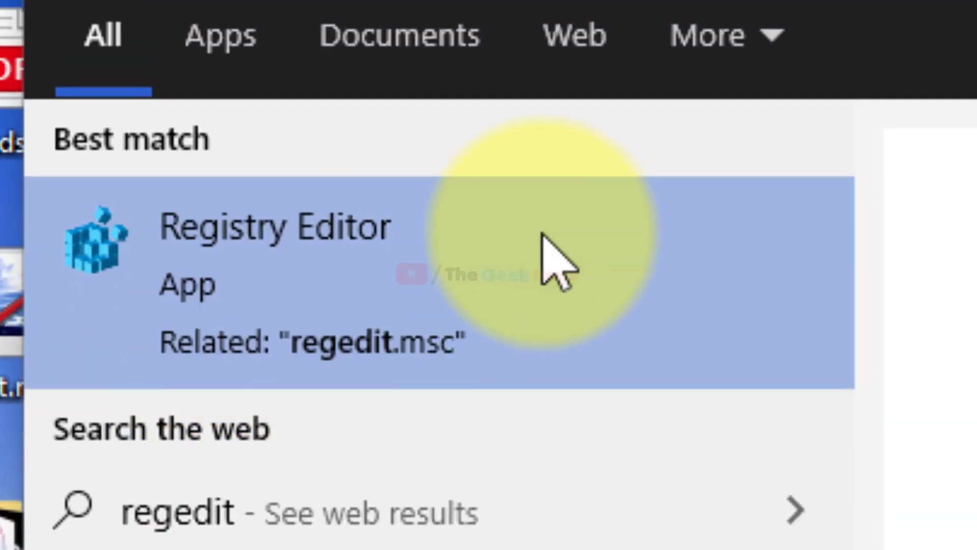
# Launch Registry Editor and expand HKEY_CLASSES_ROOT\Msi.Package\shell to show its subkeys
pyautogui.click(257, 253)
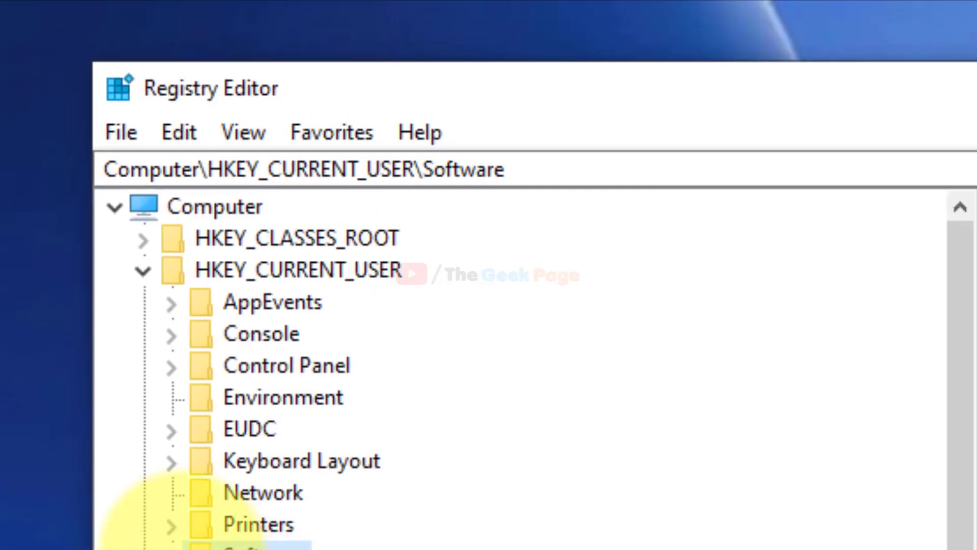
pyautogui.click(143, 271)
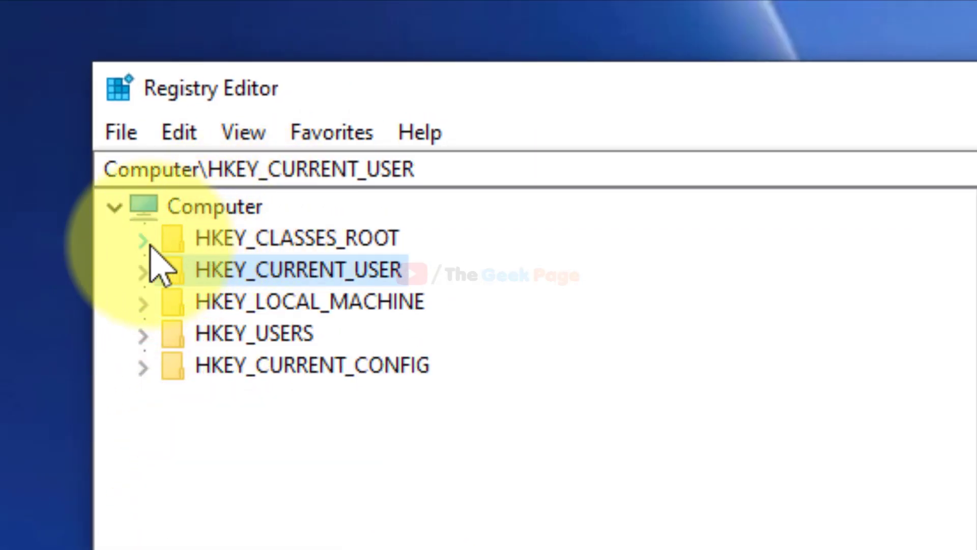
pyautogui.click(173, 241)
pyautogui.click(144, 239)
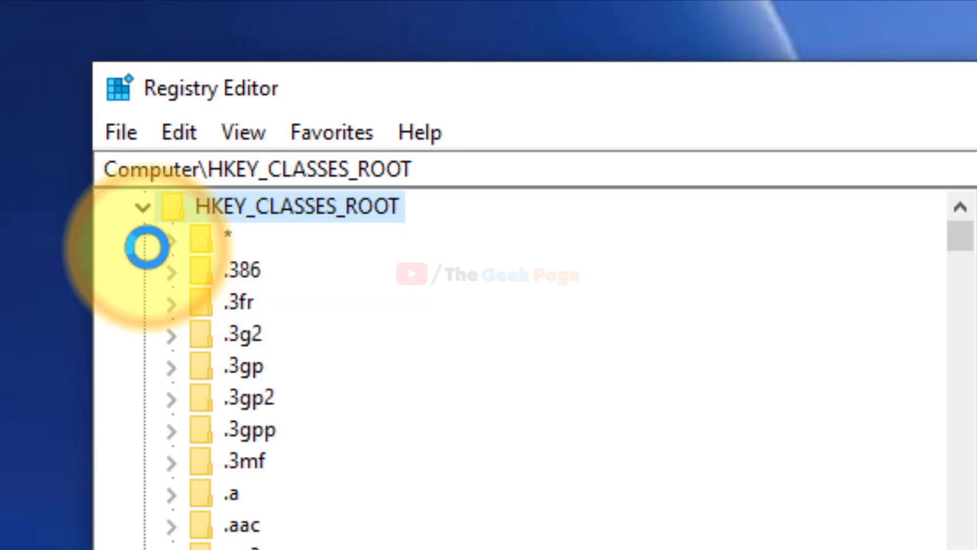
pyautogui.click(252, 525)
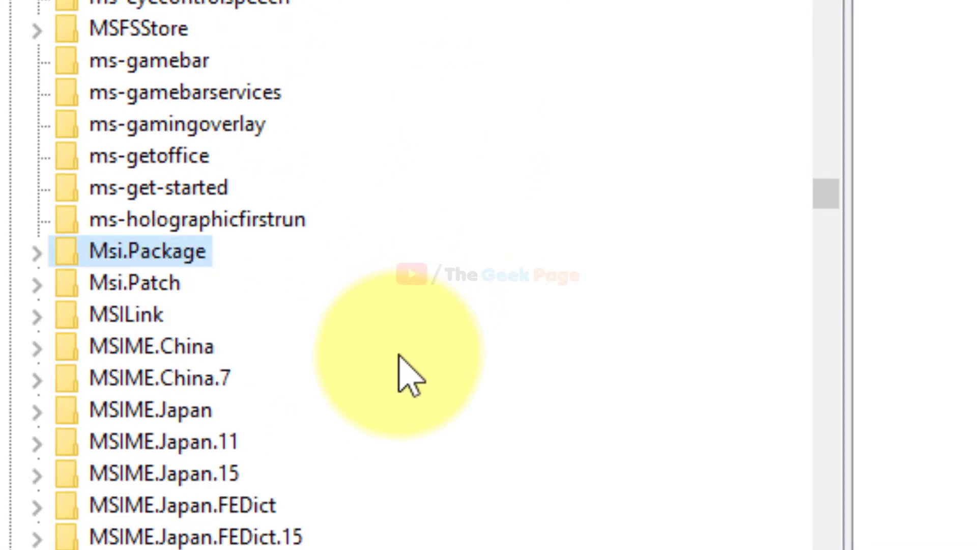
pyautogui.click(39, 253)
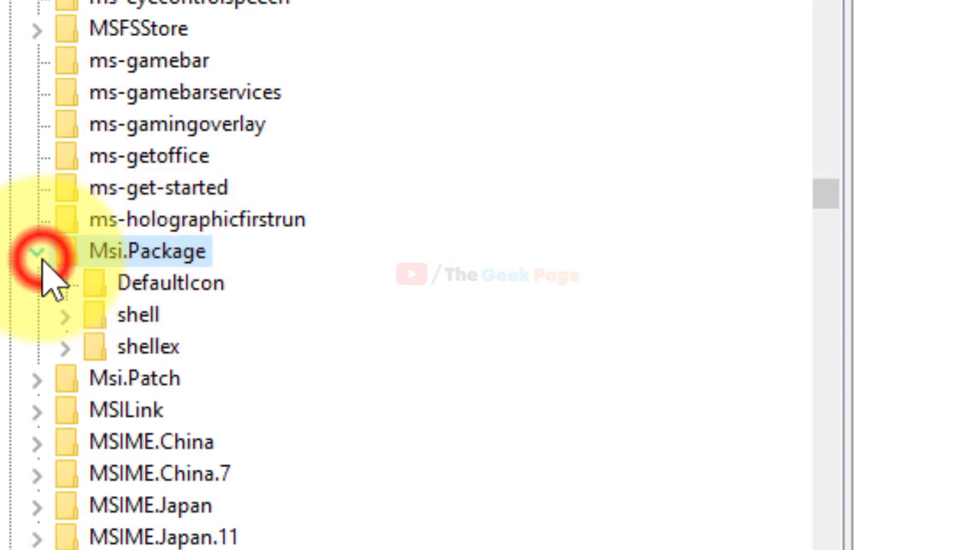
pyautogui.click(76, 316)
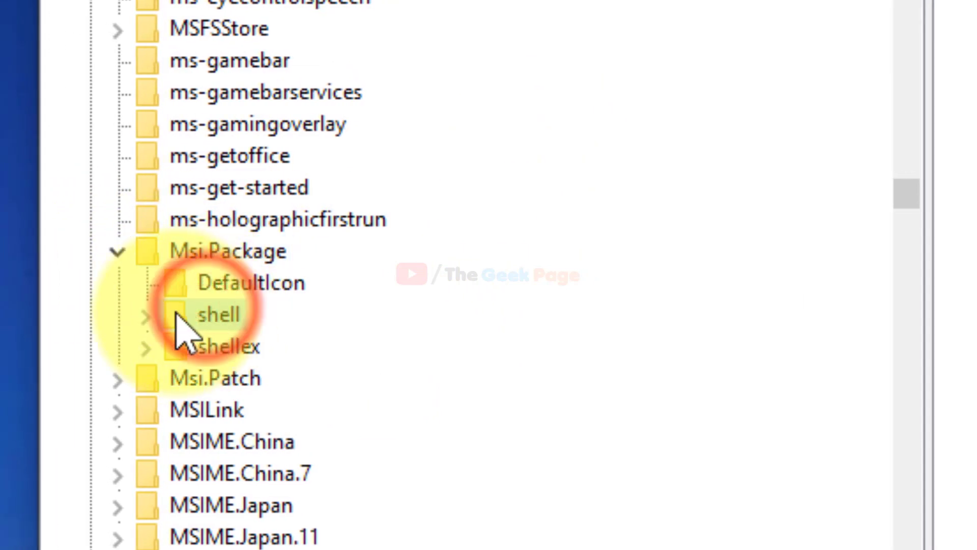
pyautogui.click(148, 316)
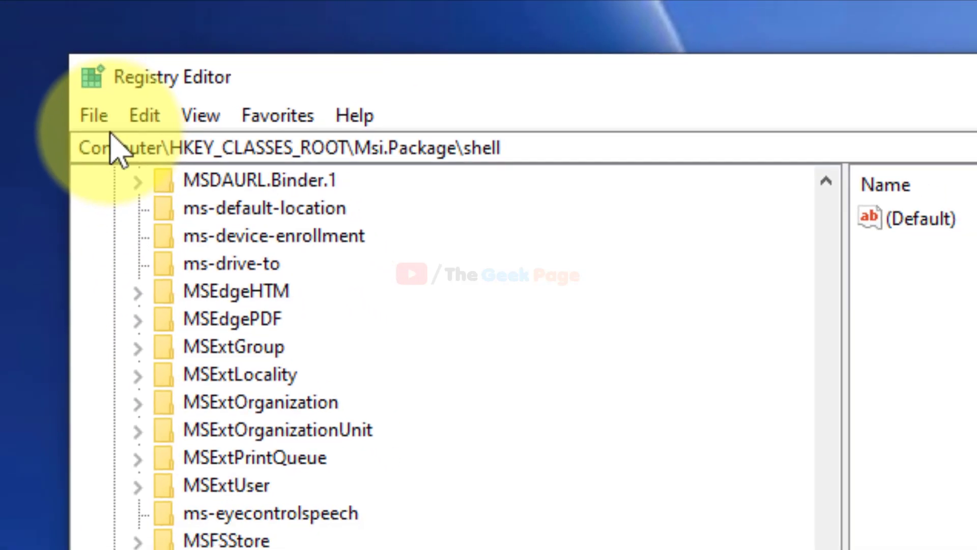
# Export the shell branch as backup.reg in Documents, overwriting the existing file
pyautogui.click(97, 116)
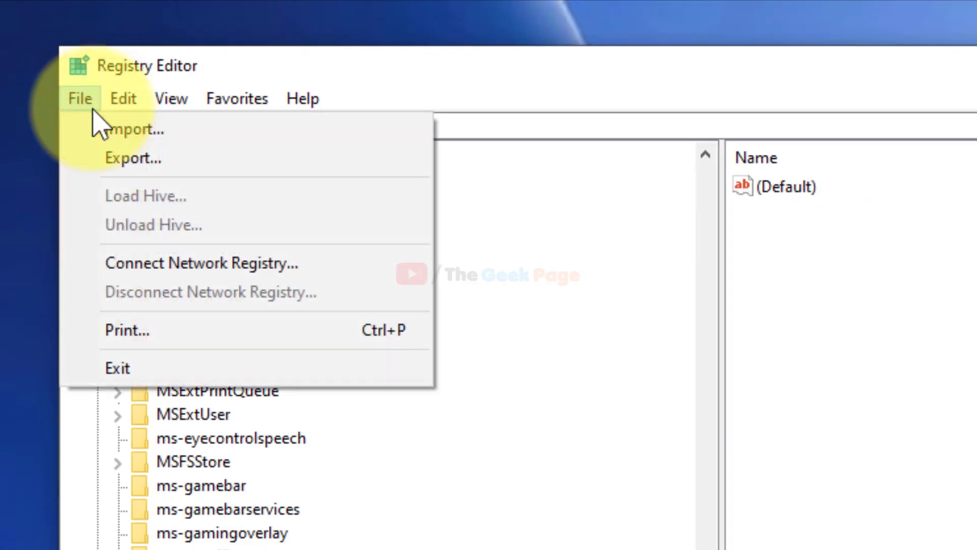
pyautogui.click(177, 165)
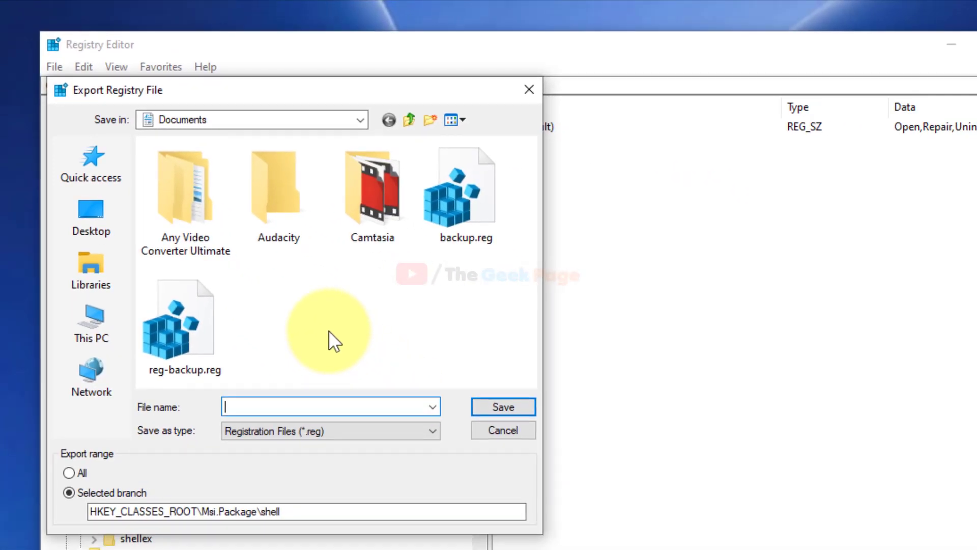
pyautogui.write('backup.')
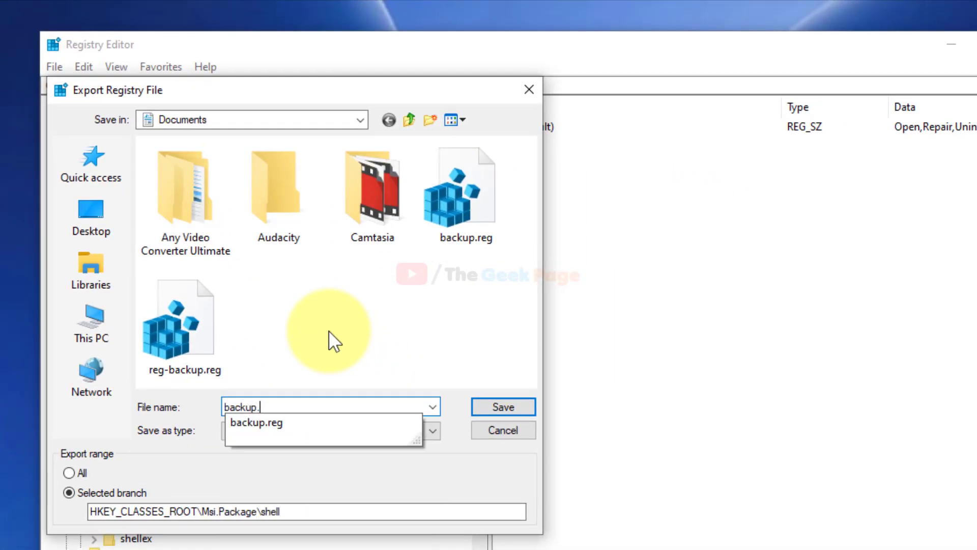
pyautogui.write('reg')
pyautogui.click(528, 406)
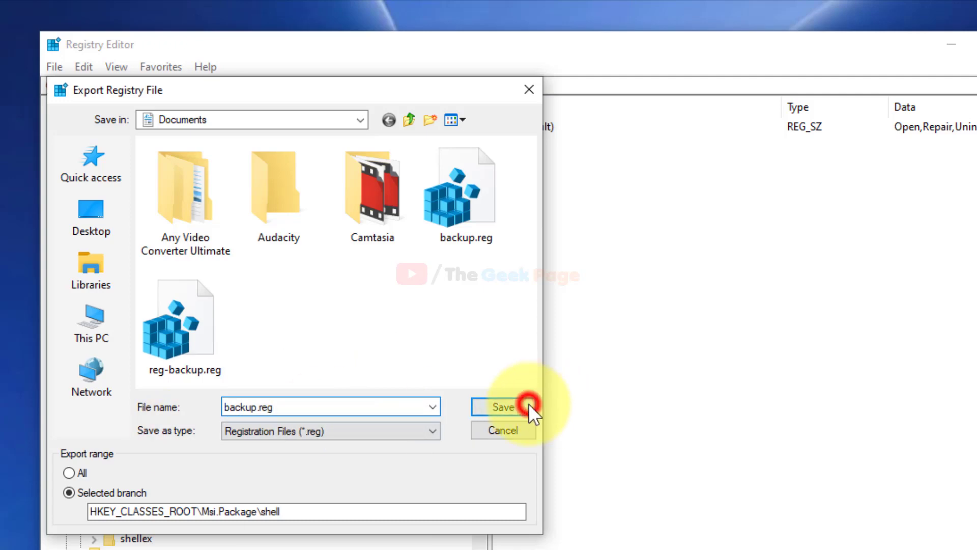
pyautogui.click(548, 468)
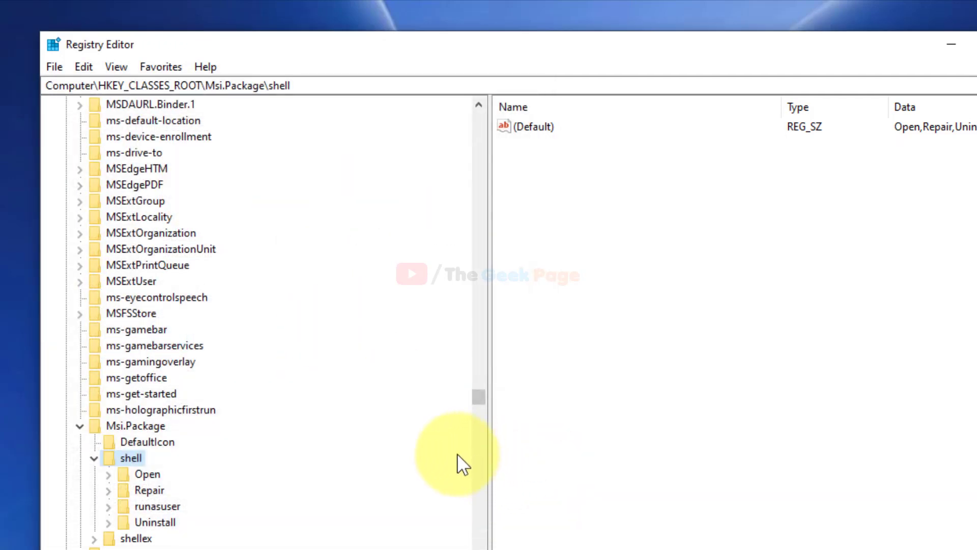
pyautogui.click(57, 68)
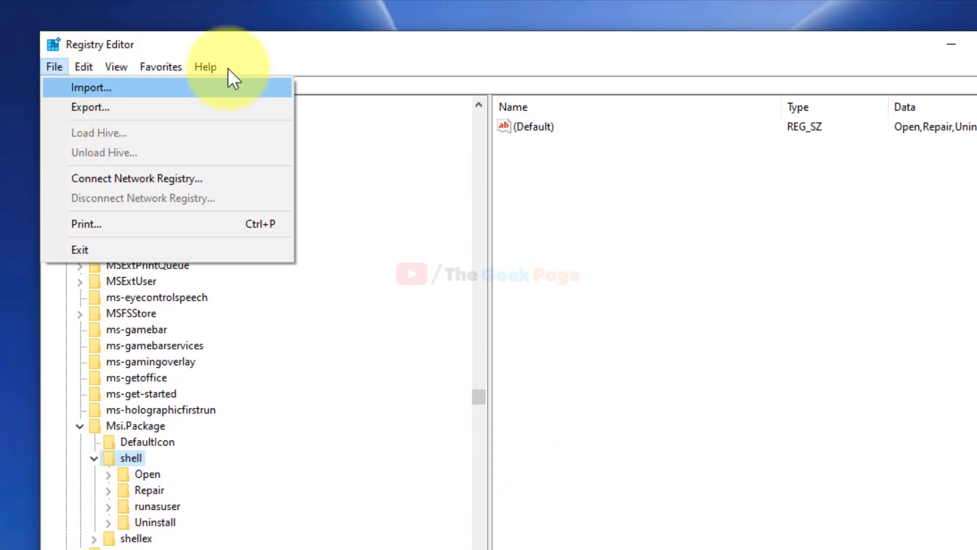
pyautogui.click(288, 45)
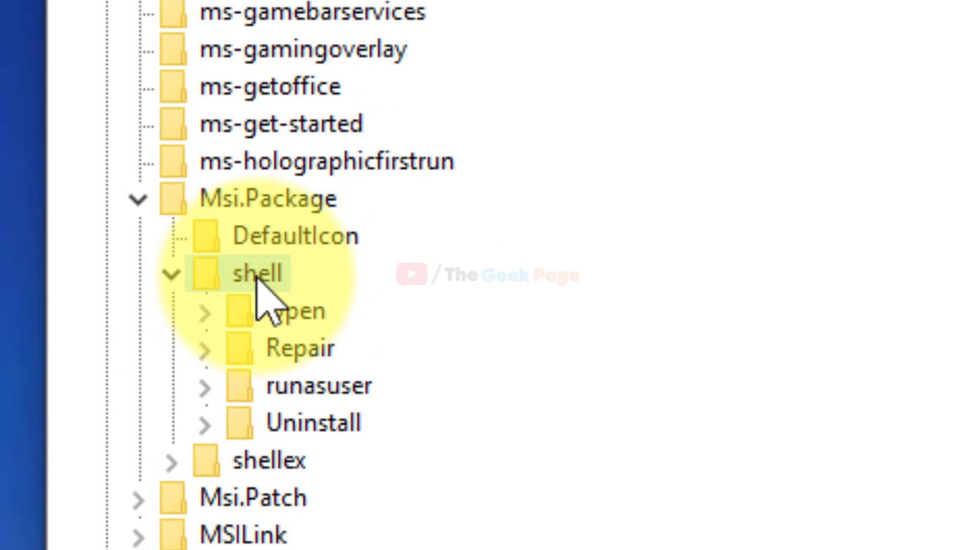
# Create a new key named runas under Msi.Package\shell
pyautogui.rightClick(280, 285)
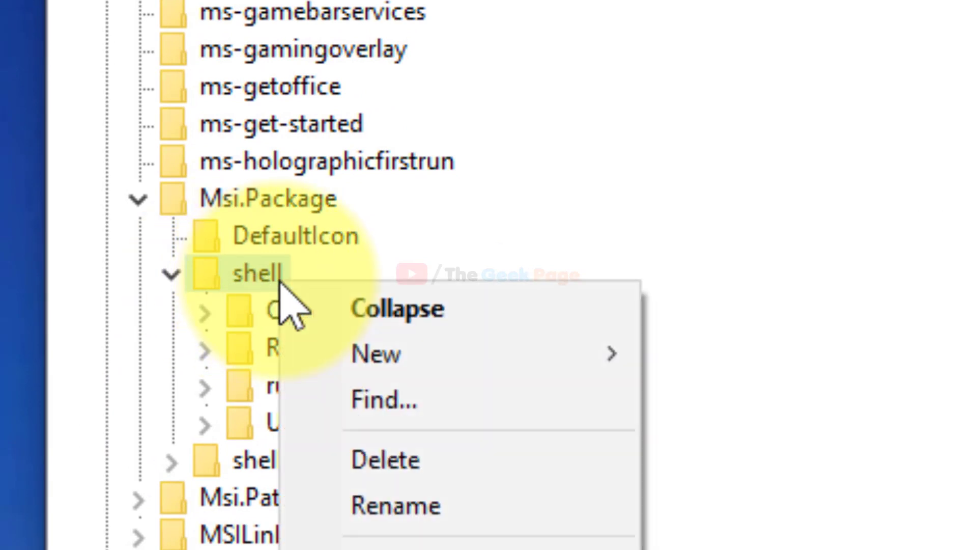
pyautogui.moveTo(644, 354)
pyautogui.click(693, 351)
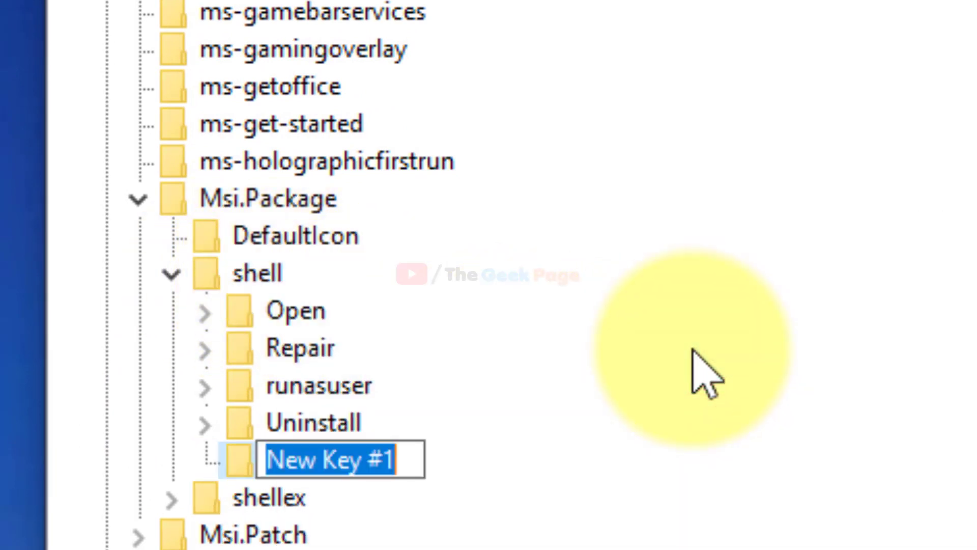
pyautogui.write('runas')
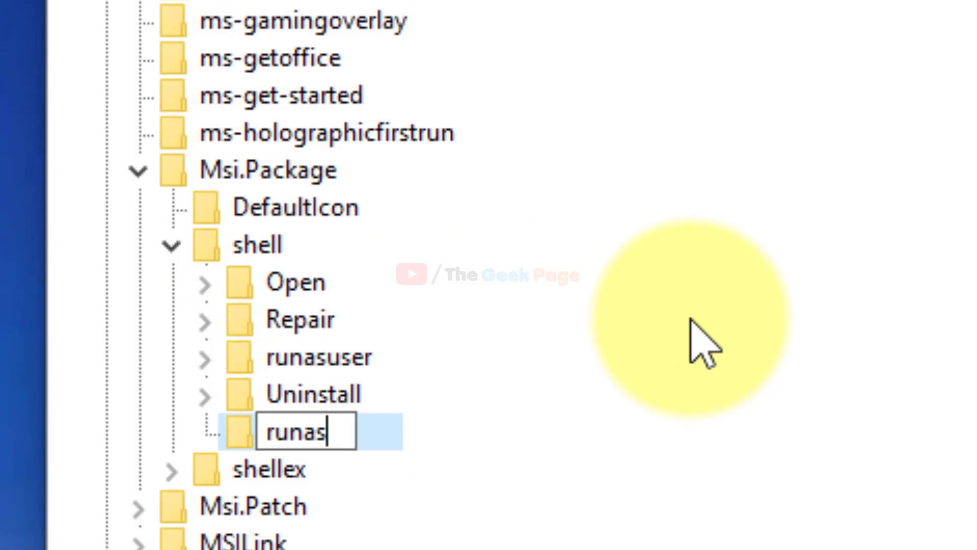
pyautogui.click(689, 348)
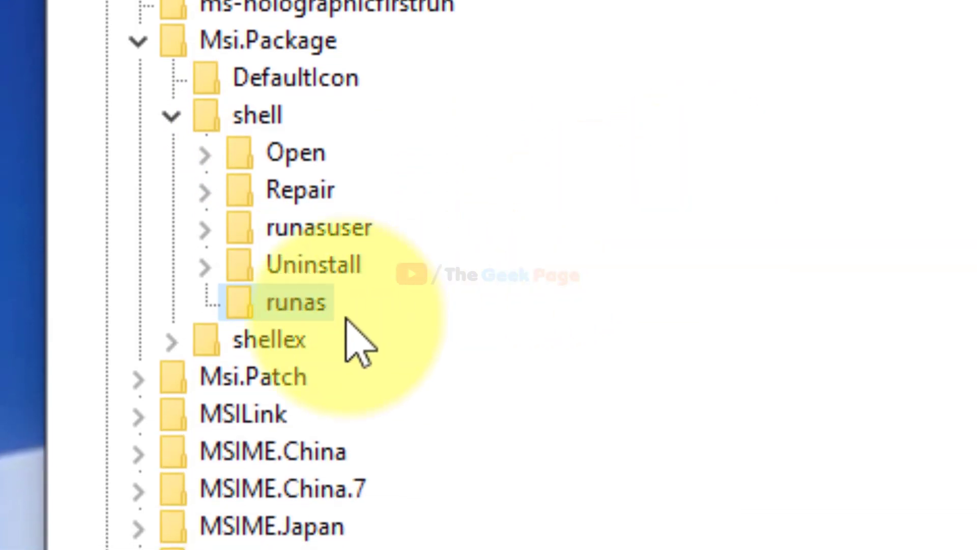
# Create a new key named command under the runas key
pyautogui.rightClick(317, 314)
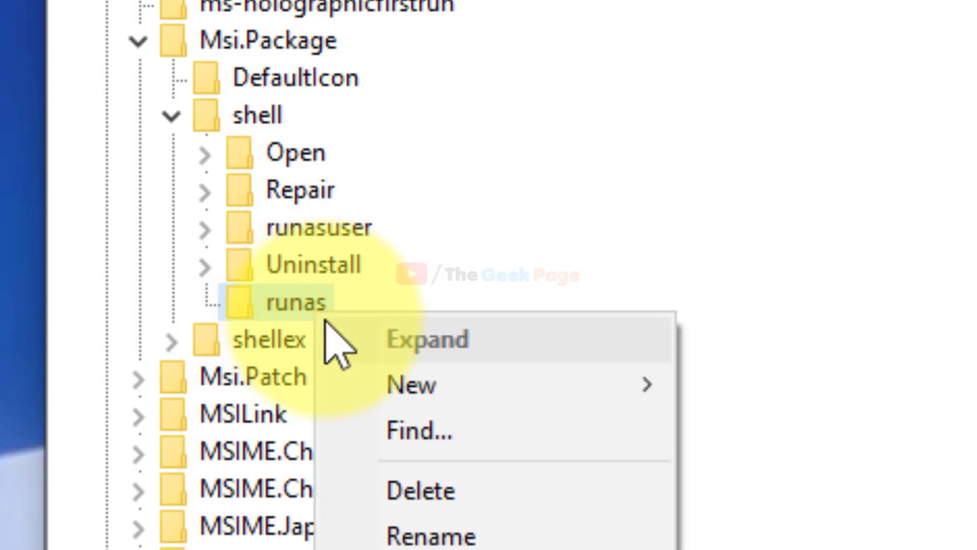
pyautogui.moveTo(523, 395)
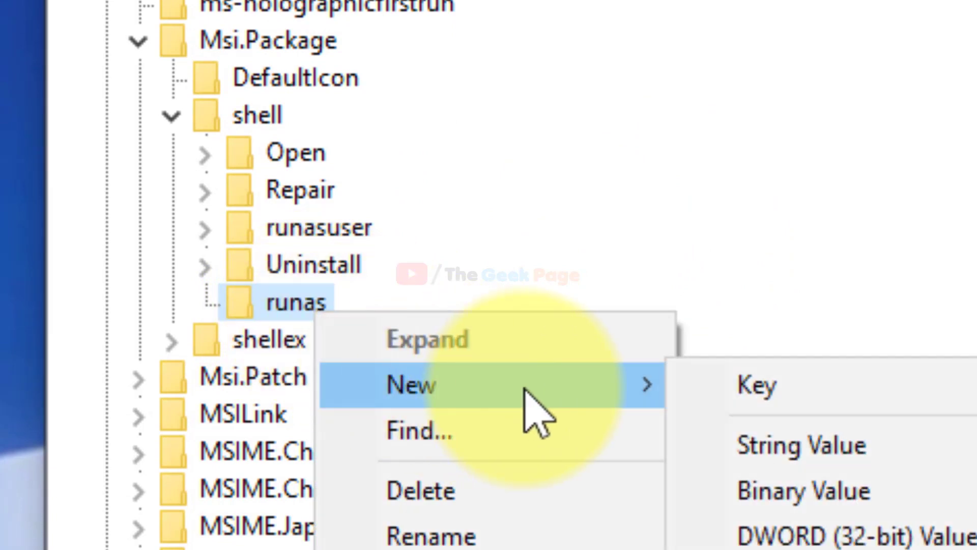
pyautogui.click(732, 386)
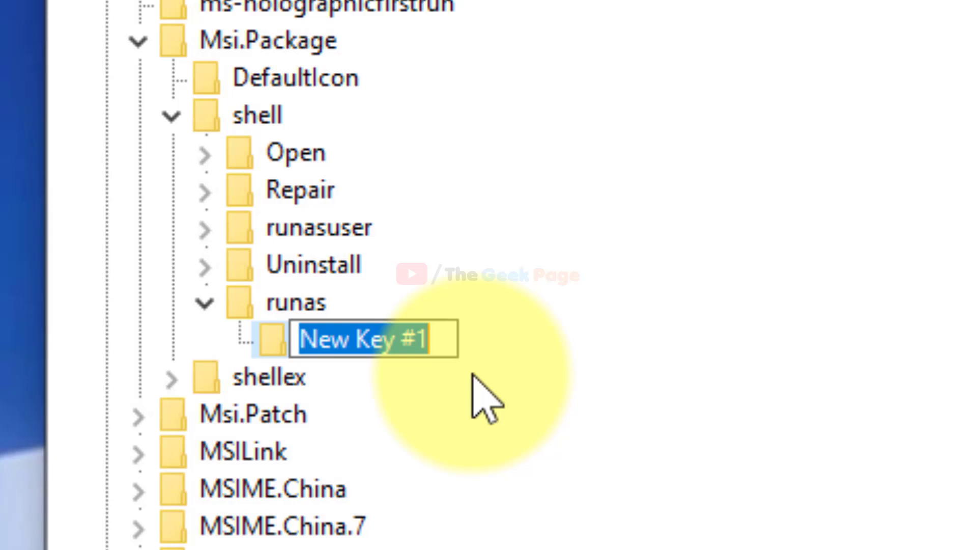
pyautogui.write('command')
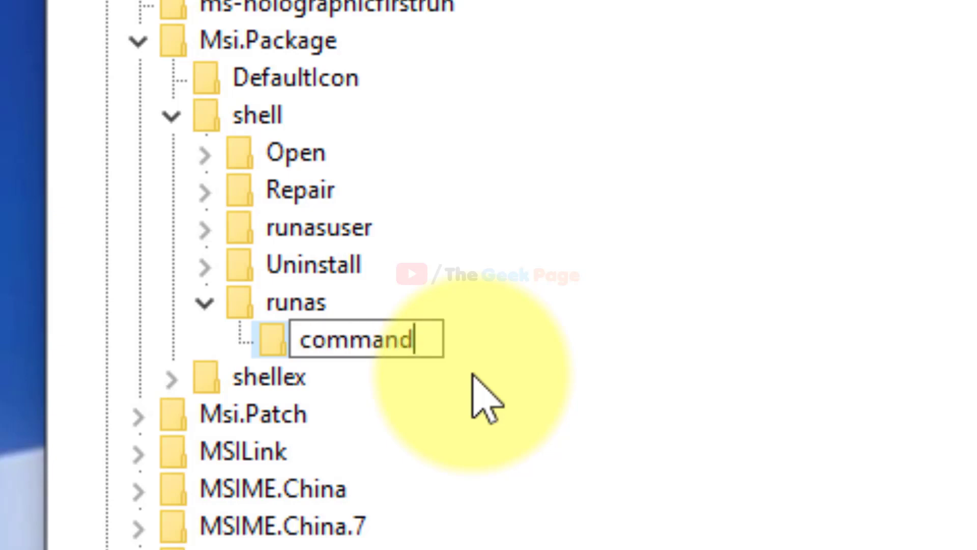
pyautogui.press('Return')
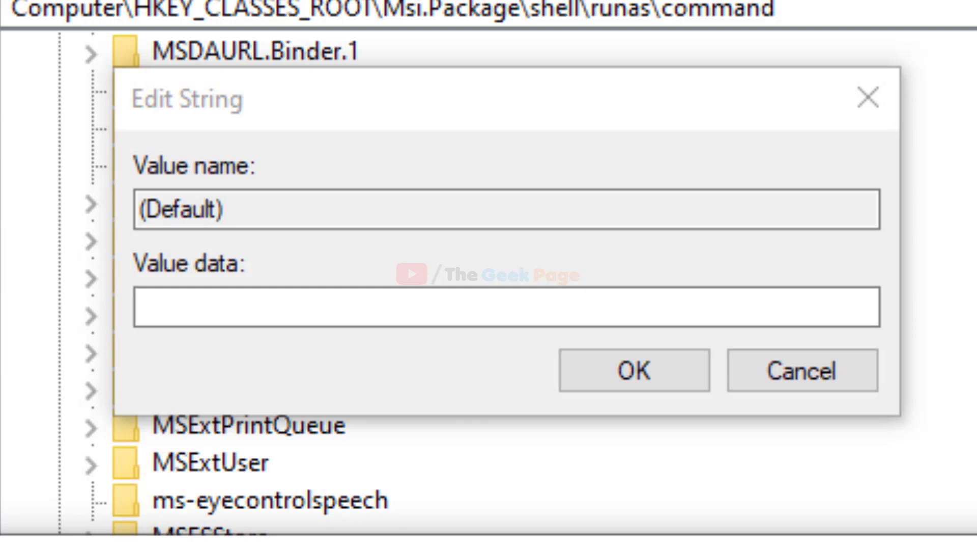
# Bring up the paste menu in the (Default) value data field to insert msiexec /i "%1"
pyautogui.rightClick(220, 308)
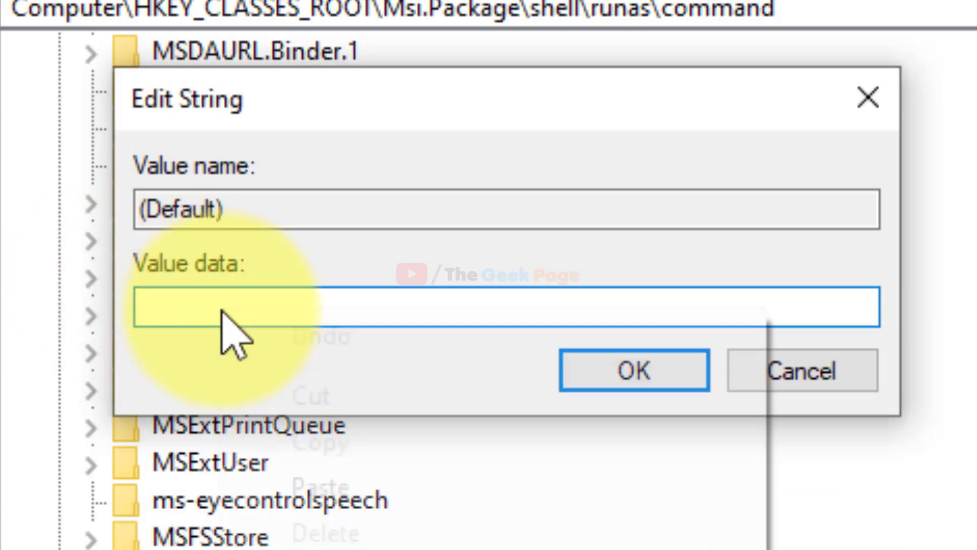
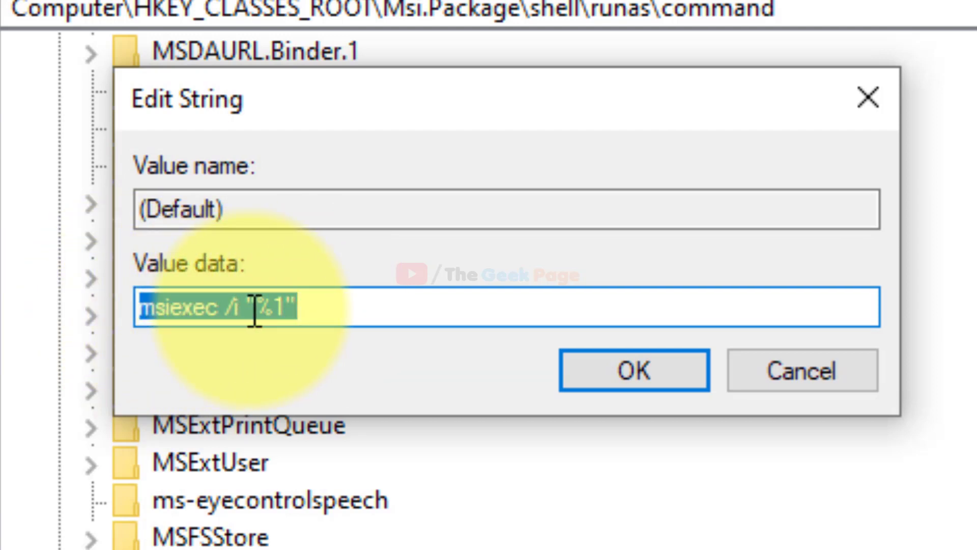
# Copy the Edit String value data msiexec /i "%1" to the clipboard
pyautogui.moveTo(311, 304); pyautogui.dragTo(164, 309)
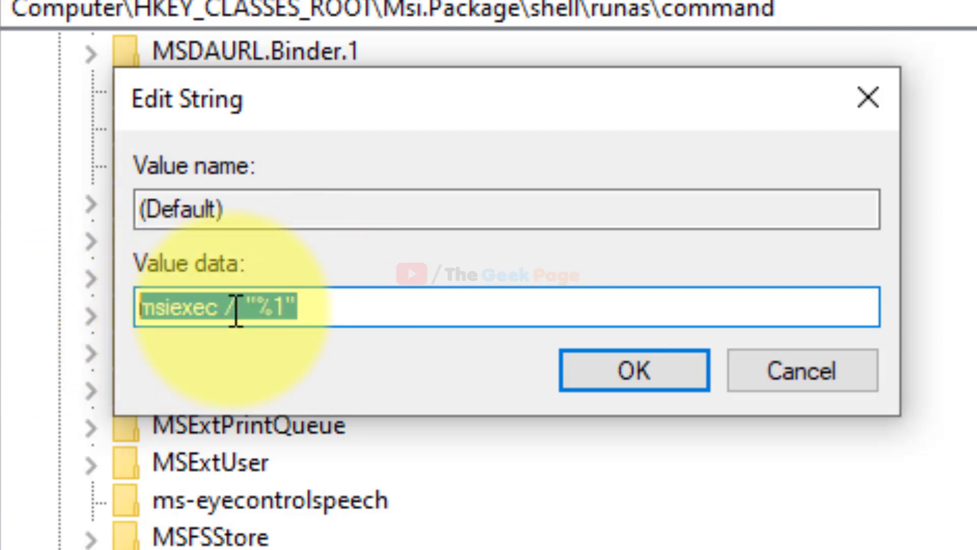
pyautogui.moveTo(305, 305); pyautogui.dragTo(137, 304)
pyautogui.rightClick(198, 312)
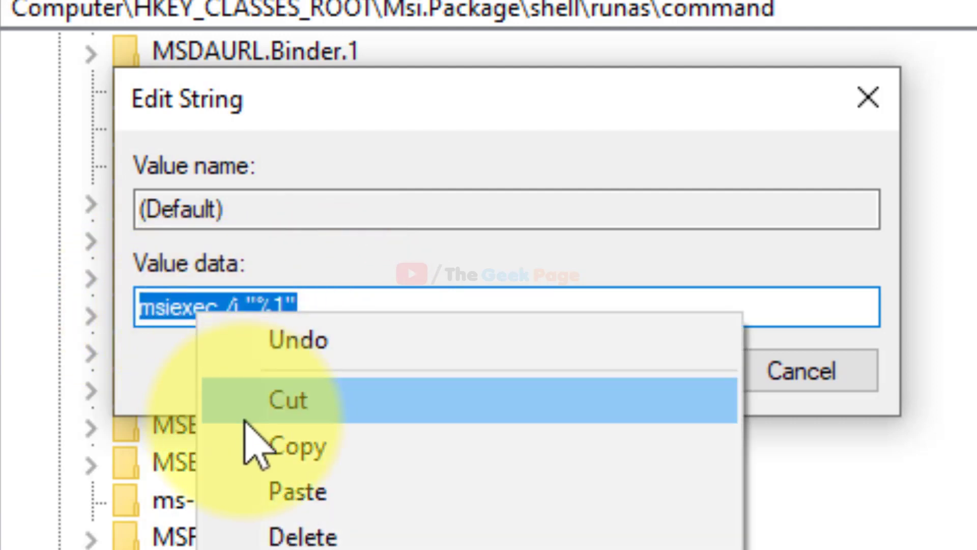
pyautogui.click(252, 442)
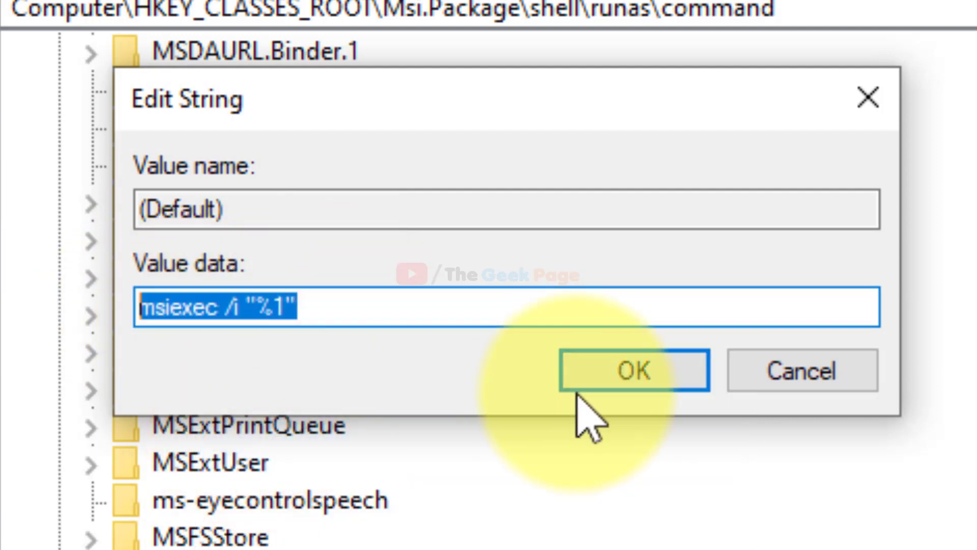
# Confirm msiexec /i "%1" as the runas\command (Default) value and collapse Msi.Package
pyautogui.click(610, 378)
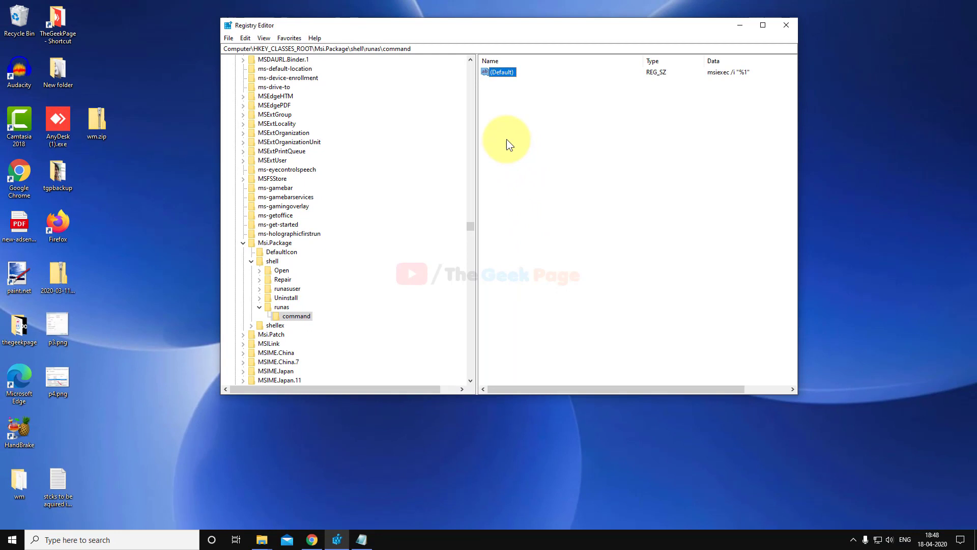
pyautogui.click(244, 243)
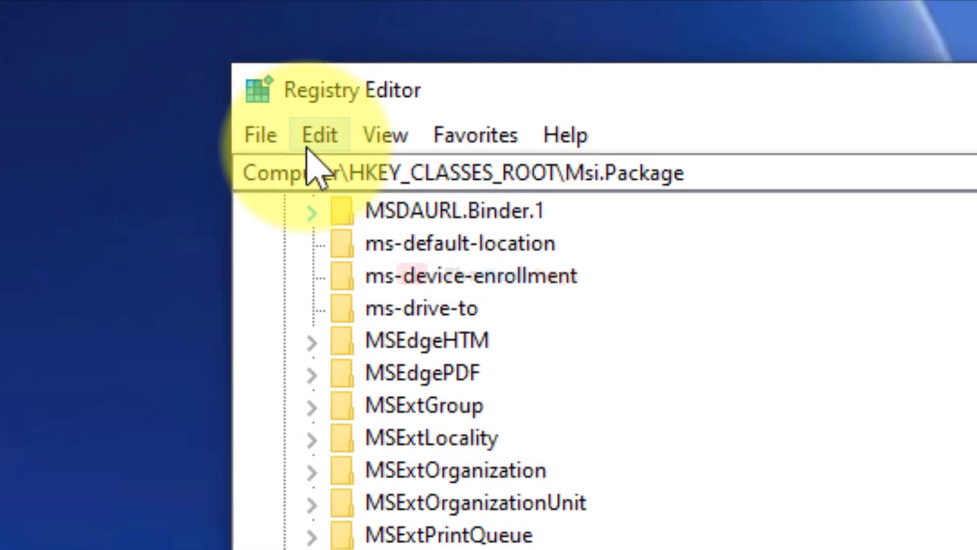
pyautogui.click(243, 40)
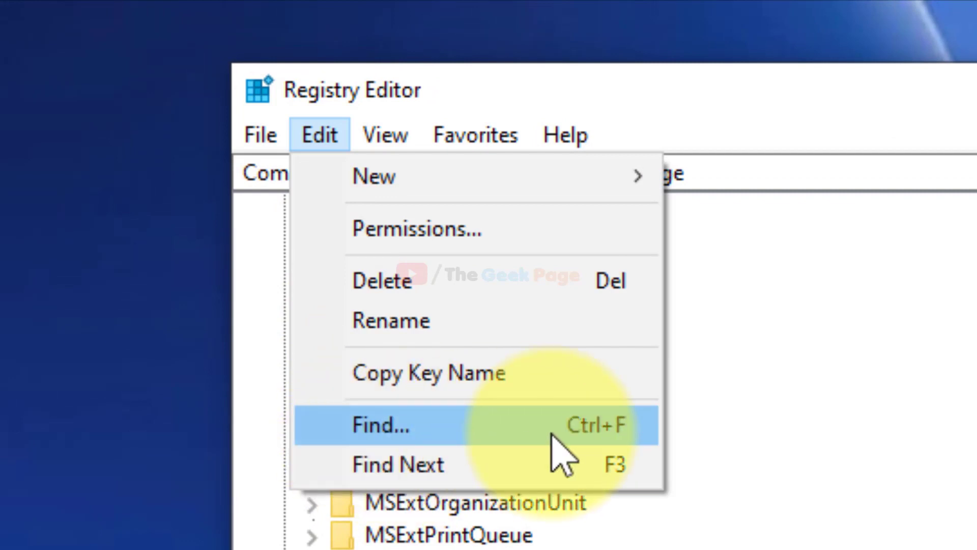
# Search the registry for 'camtasia', landing on the Camtasia 2018 entry in MuiCache
pyautogui.click(587, 431)
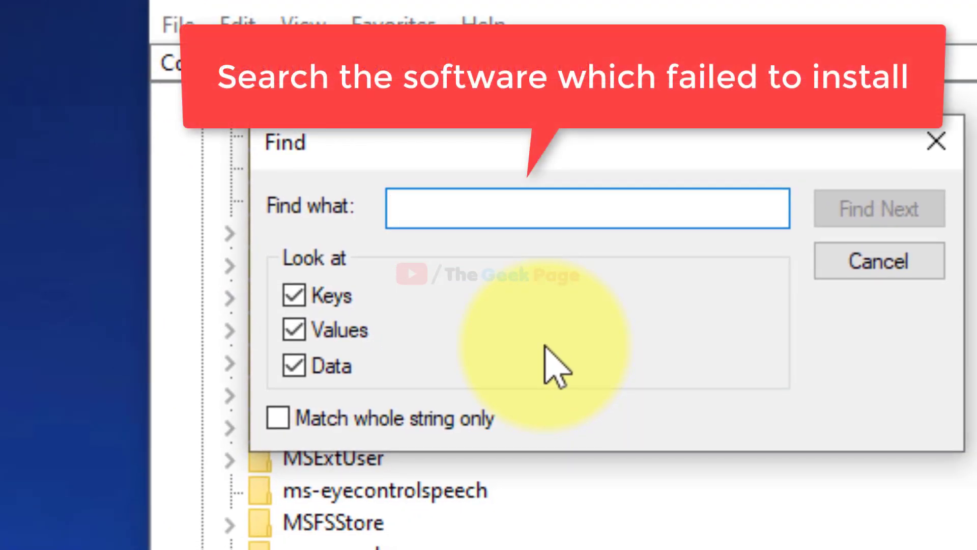
pyautogui.write('camtasia')
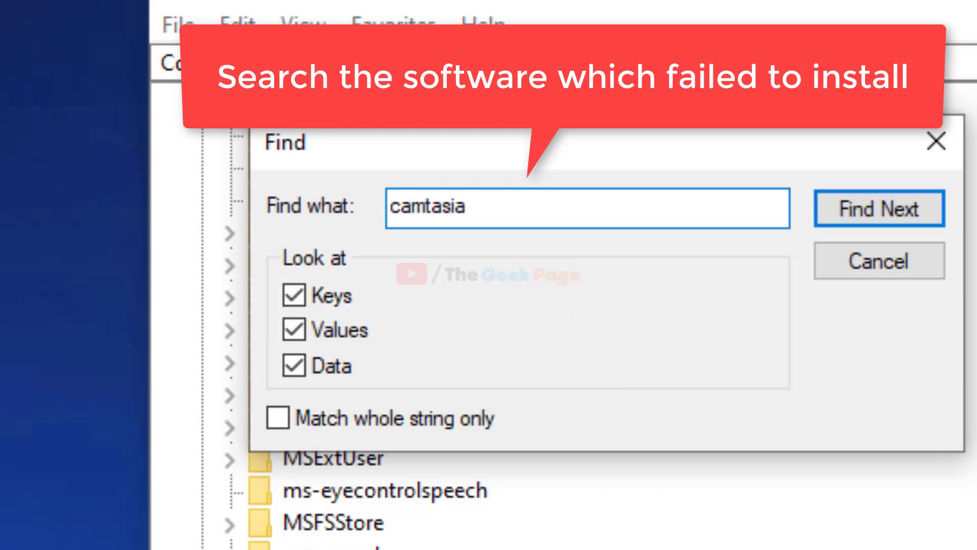
pyautogui.doubleClick(483, 201)
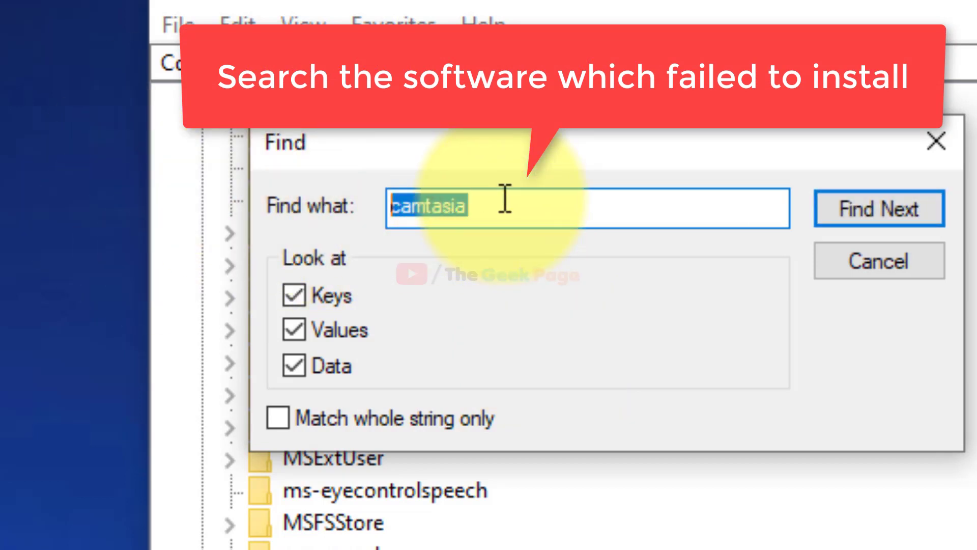
pyautogui.click(843, 223)
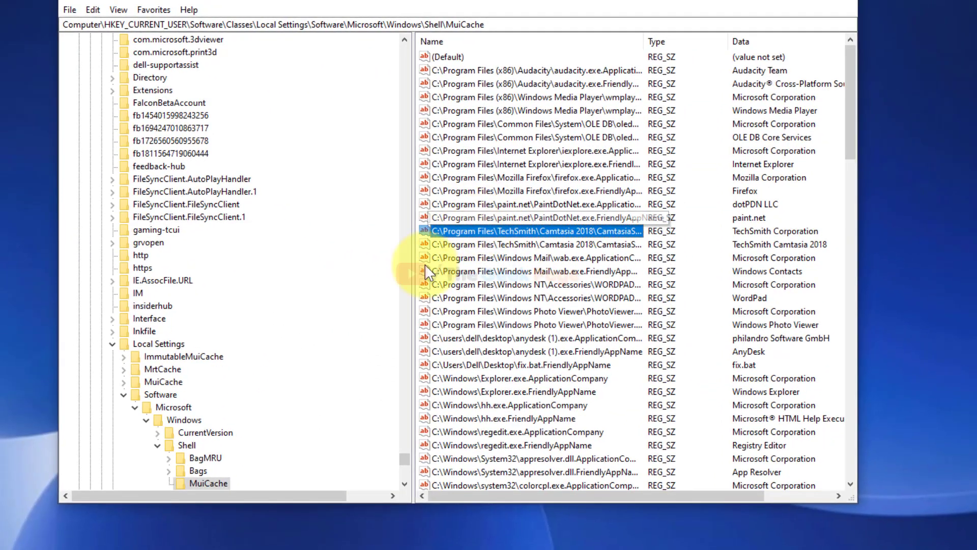
# Inspect the Camtasia entry in MuiCache, then advance to the next Camtasia match
pyautogui.rightClick(616, 239)
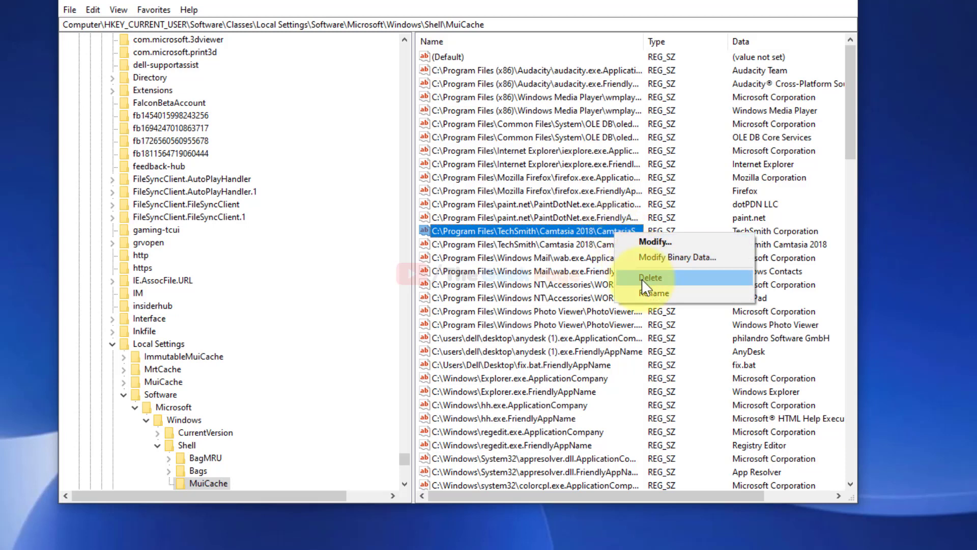
pyautogui.click(90, 8)
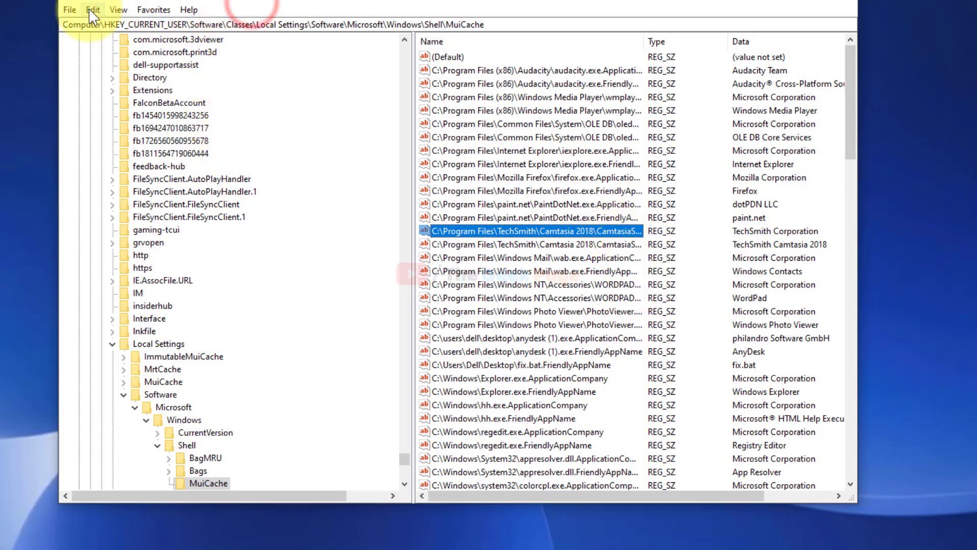
pyautogui.click(89, 9)
pyautogui.click(147, 173)
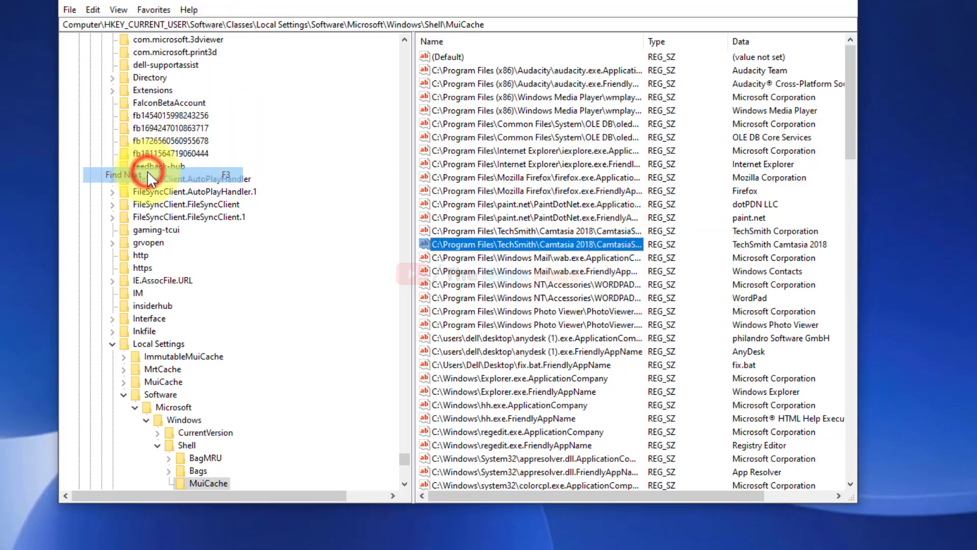
# Inspect that match and advance to CamtasiaStudio.exe under MainConcept AVC/H.264 Video Decoder
pyautogui.rightClick(541, 242)
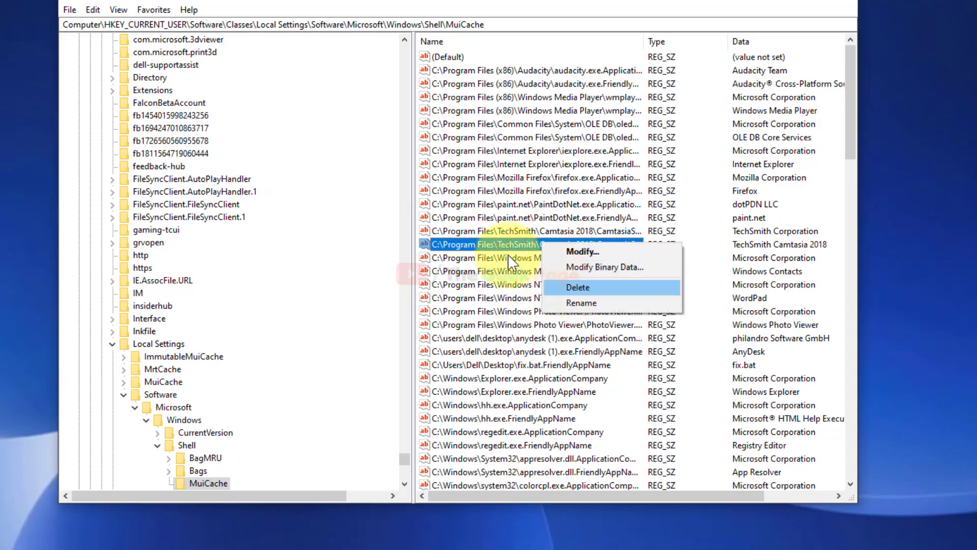
pyautogui.click(93, 8)
pyautogui.click(94, 9)
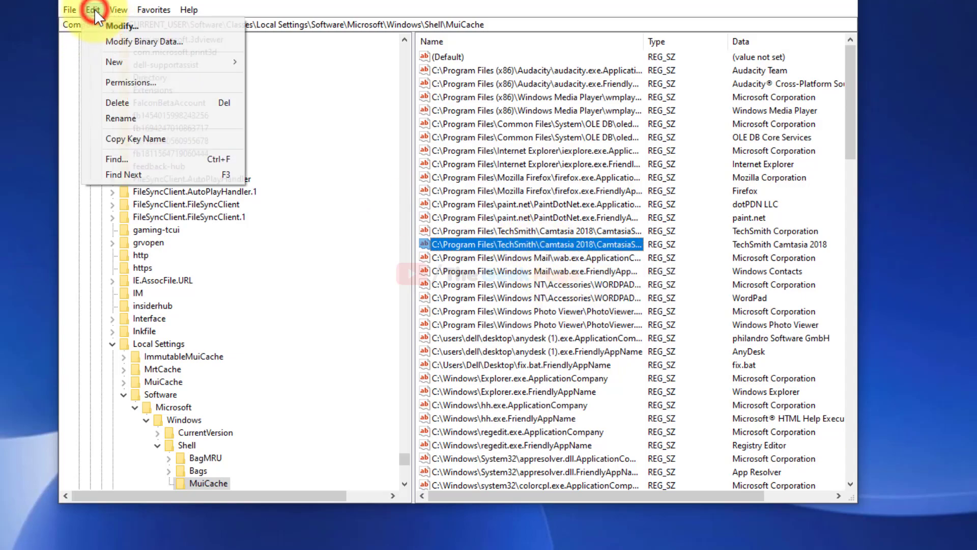
pyautogui.click(124, 173)
pyautogui.scroll(-1, 222, 398)
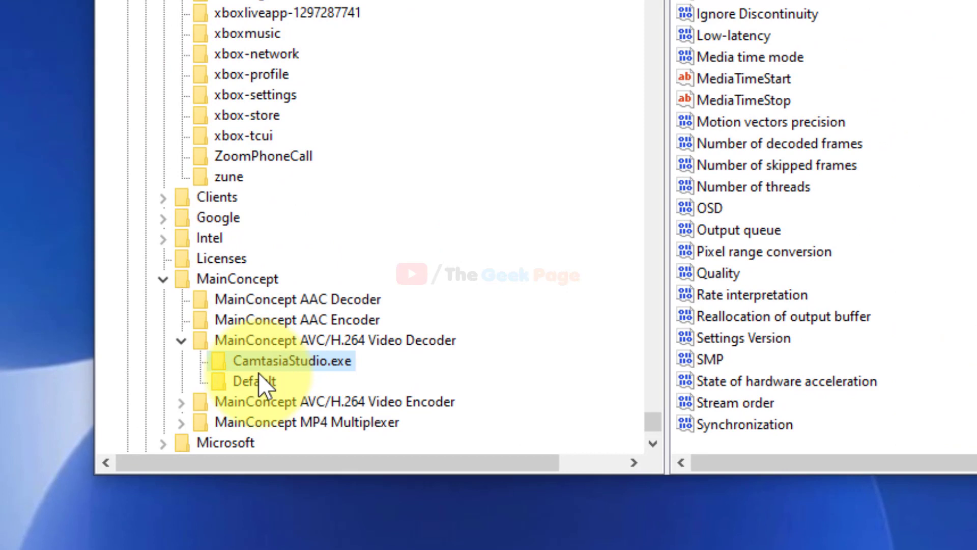
# Check the decoder and encoder CamtasiaStudio.exe keys without deleting, advancing to the MP4 Multiplexer one
pyautogui.rightClick(311, 361)
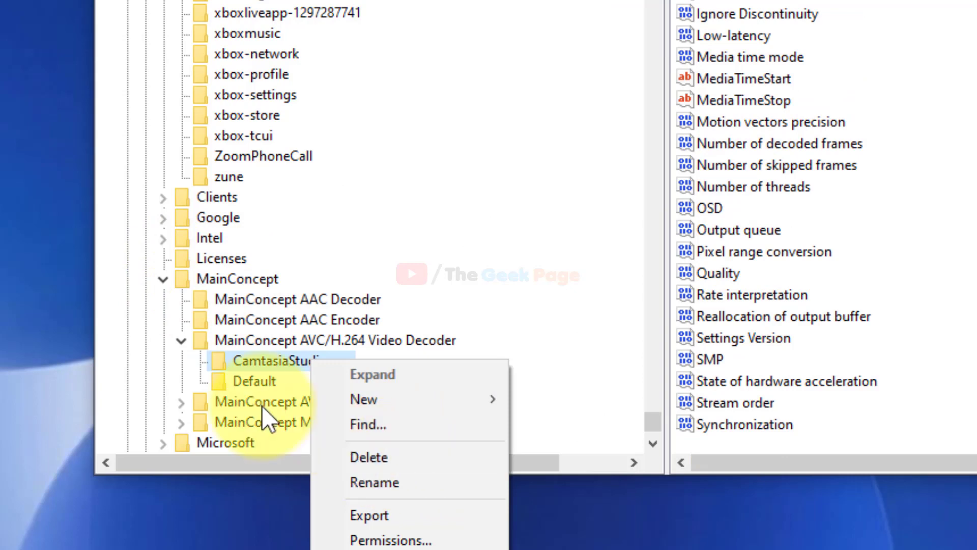
pyautogui.press('Escape')
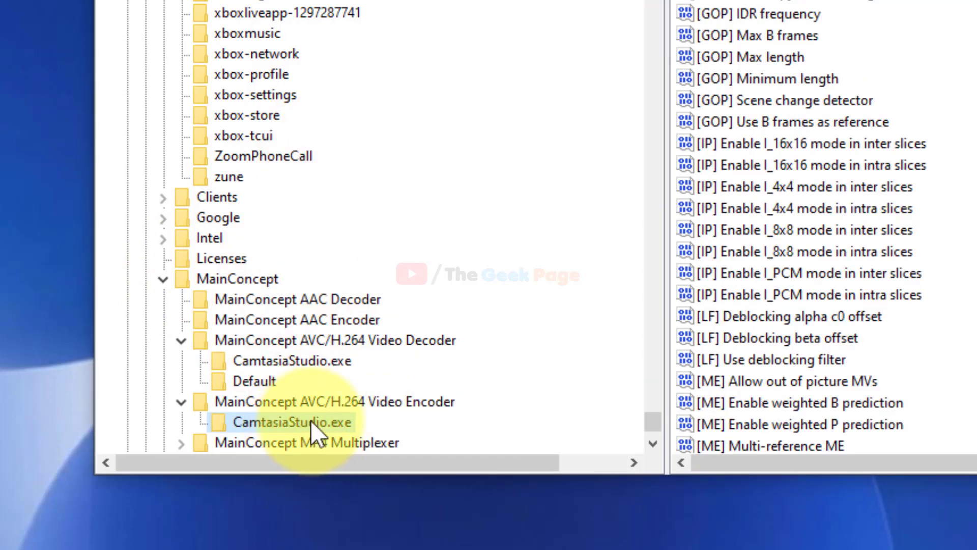
pyautogui.rightClick(310, 420)
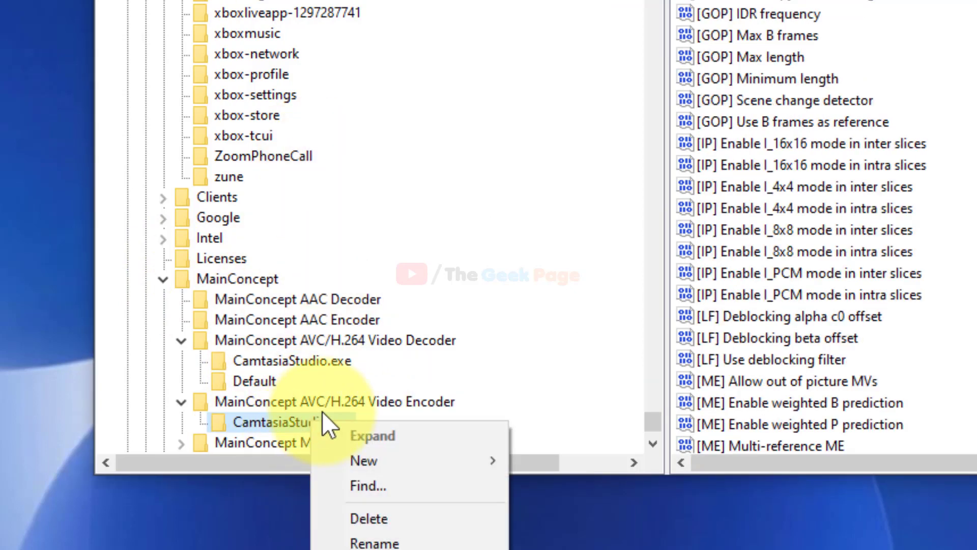
pyautogui.press('Escape')
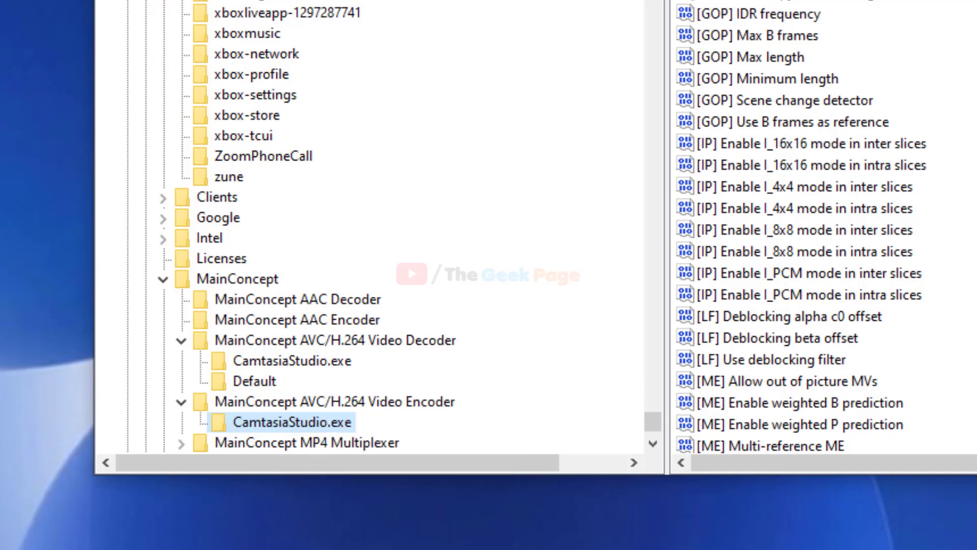
pyautogui.press('Down')
pyautogui.press('Right')
pyautogui.press('Down')
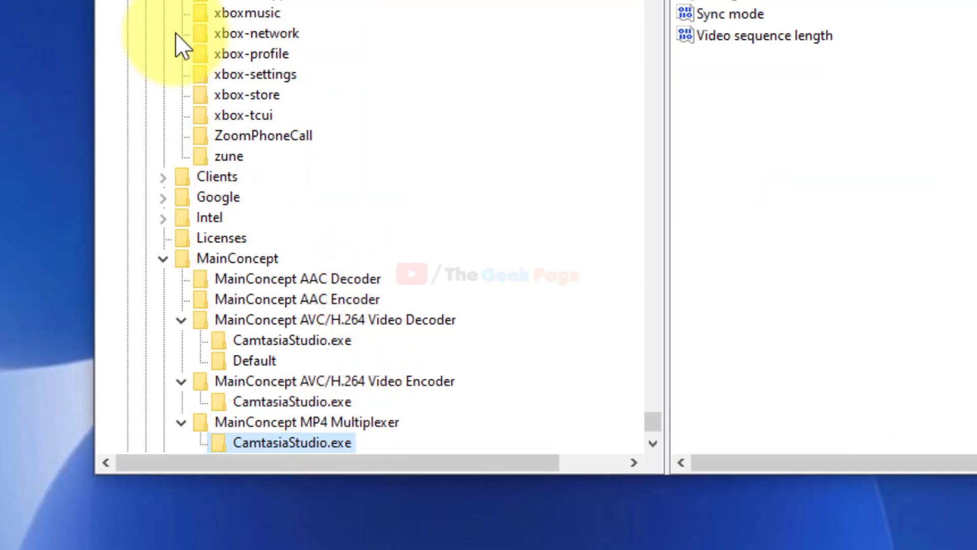
pyautogui.scroll(-3, 436, 26)
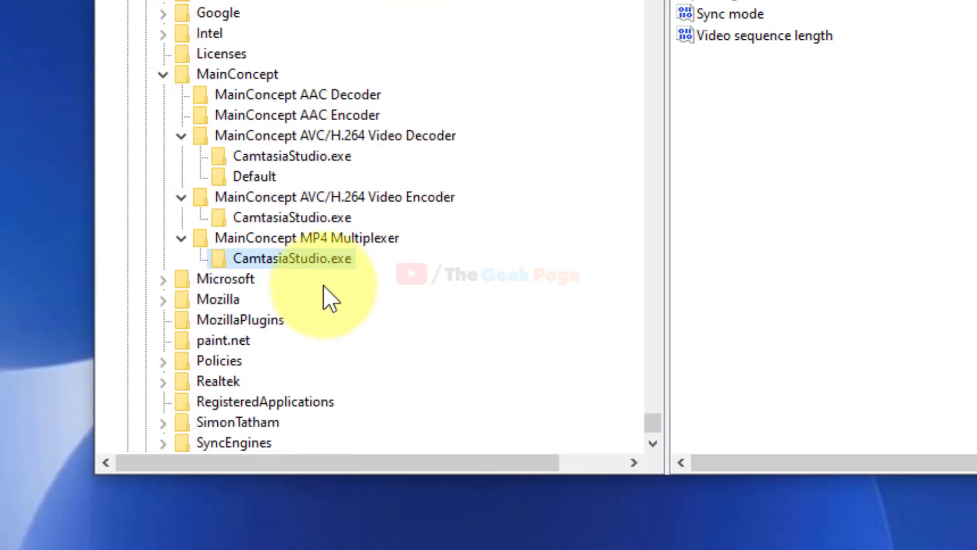